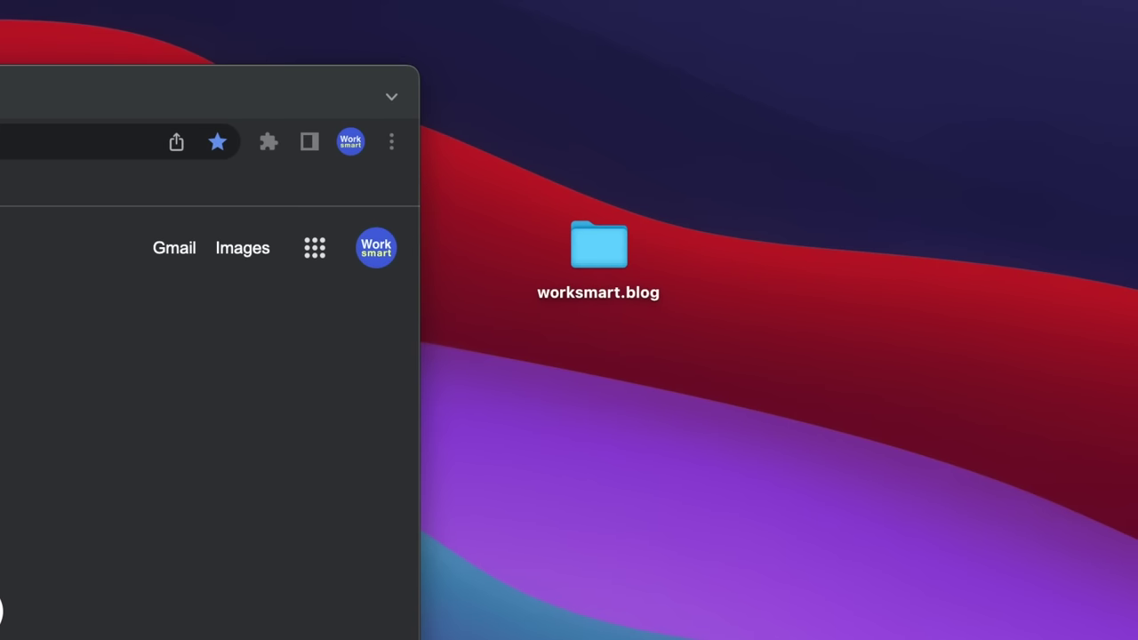
Step: Open the worksmart.blog desktop folder and select index.html to confirm the site files are there
{"action": "left_click", "coordinate": [605, 263]}
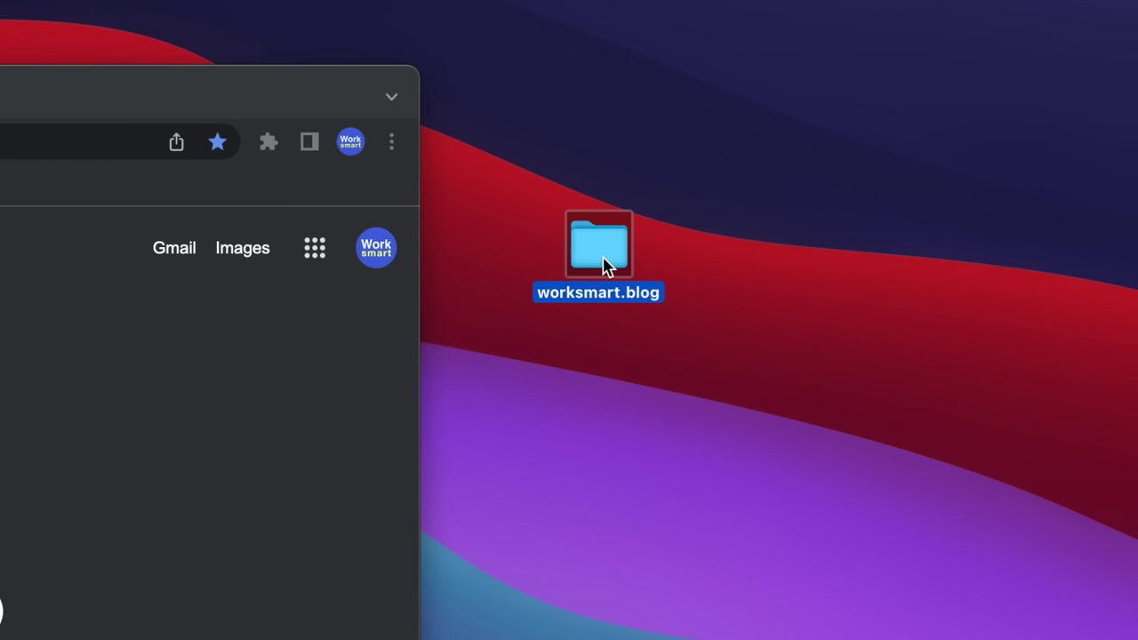
{"action": "double_click", "coordinate": [604, 265]}
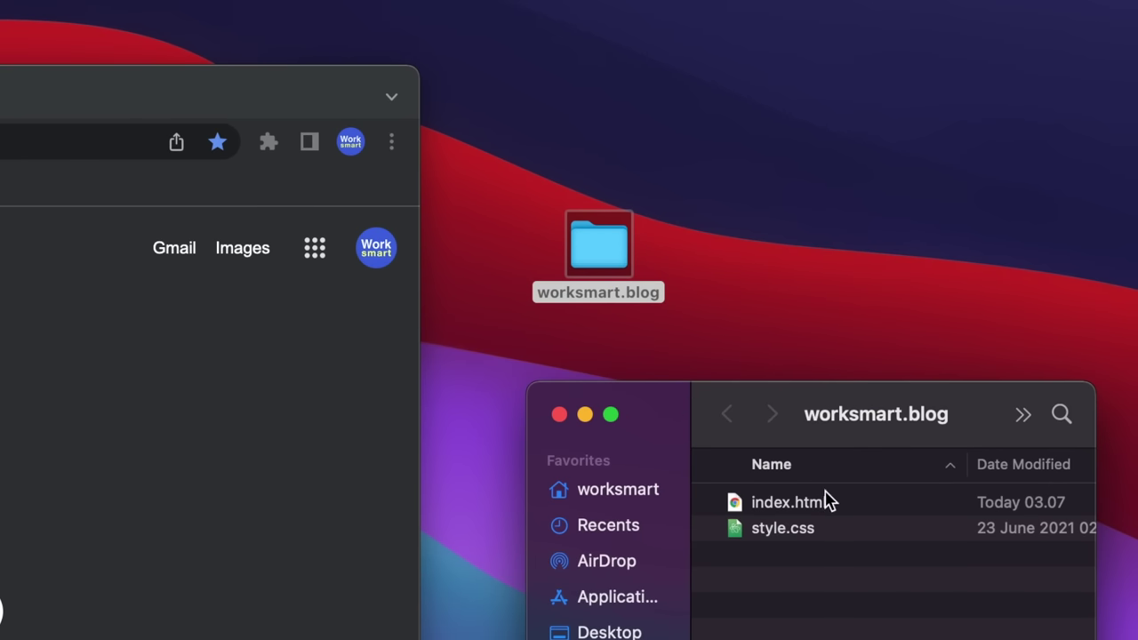
{"action": "left_click", "coordinate": [862, 514]}
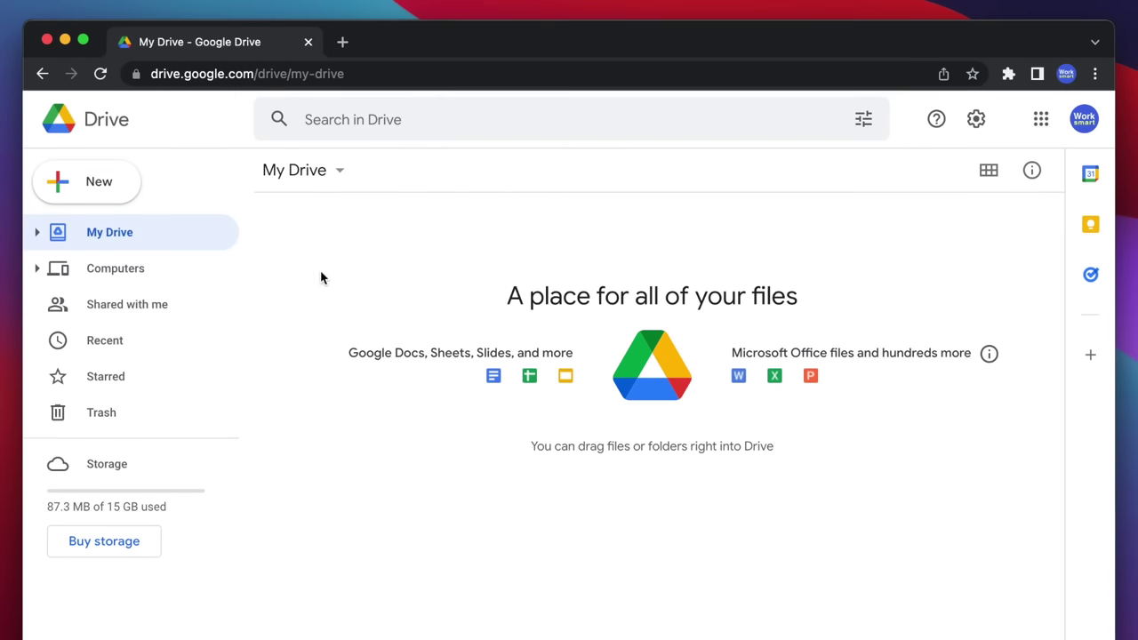
{"action": "left_click", "coordinate": [1071, 154]}
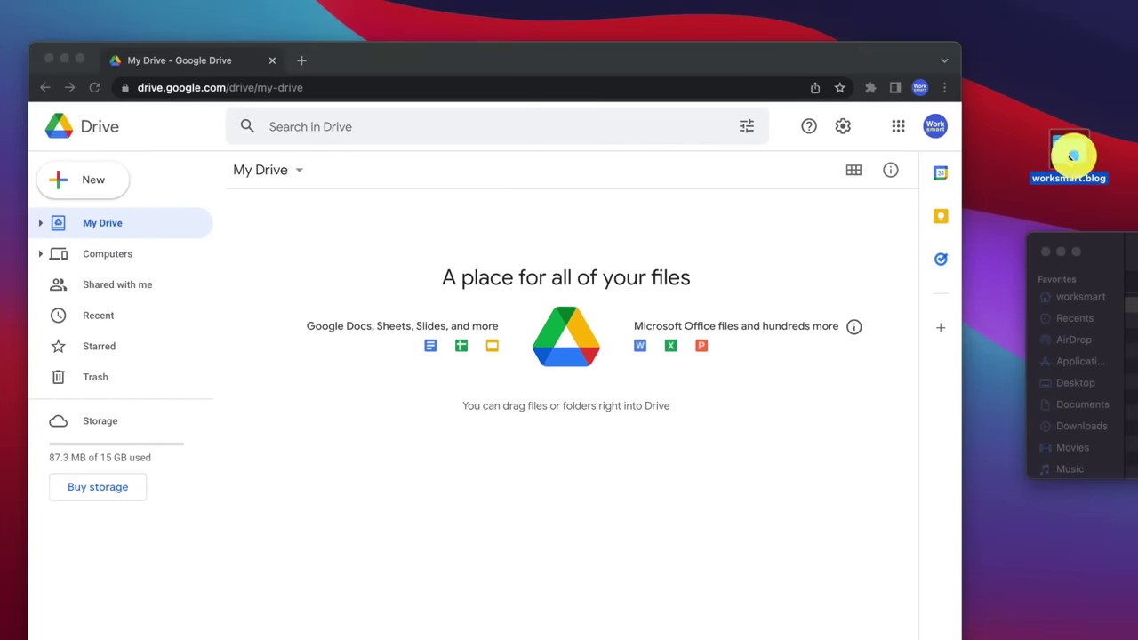
{"action": "left_click_drag", "start_coordinate": [1071, 154], "coordinate": [74, 236]}
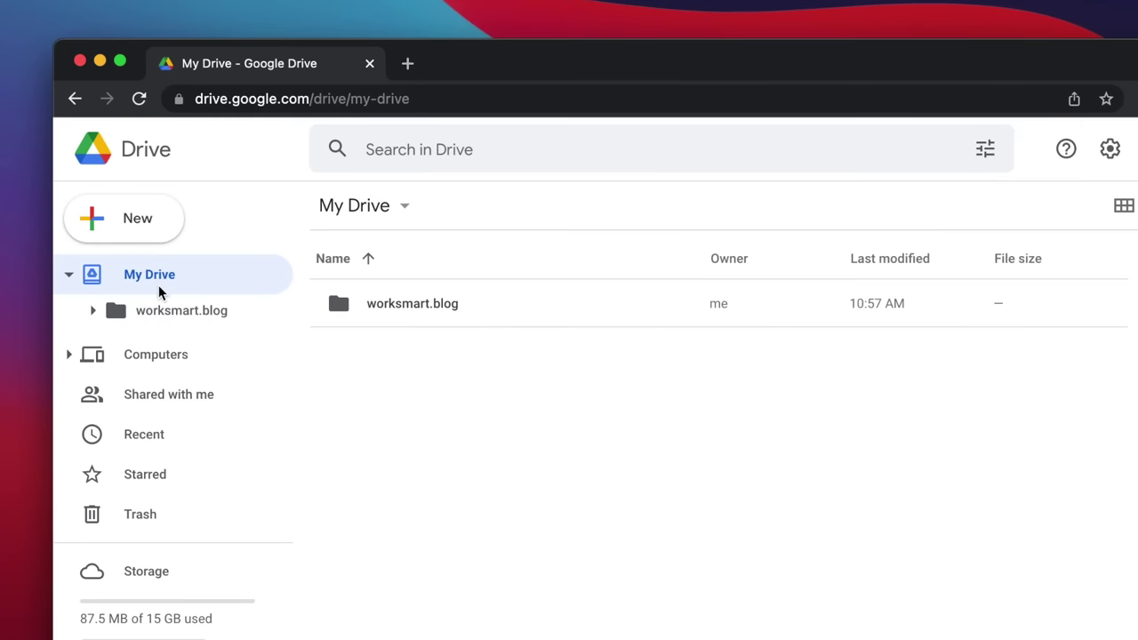
{"action": "left_click", "coordinate": [111, 256]}
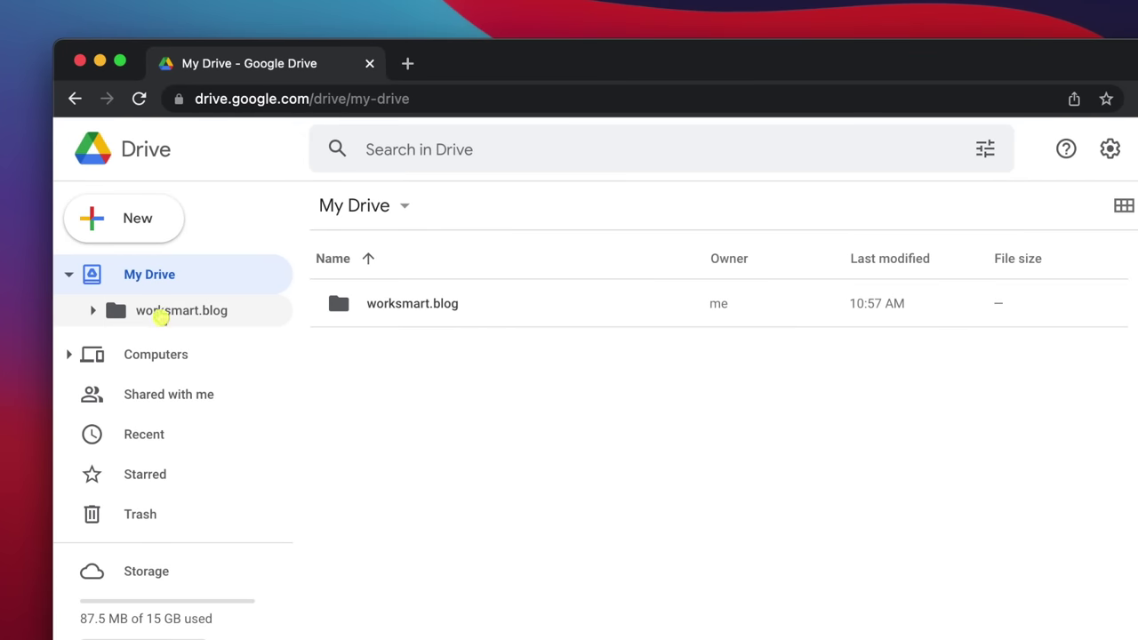
{"action": "right_click", "coordinate": [160, 318]}
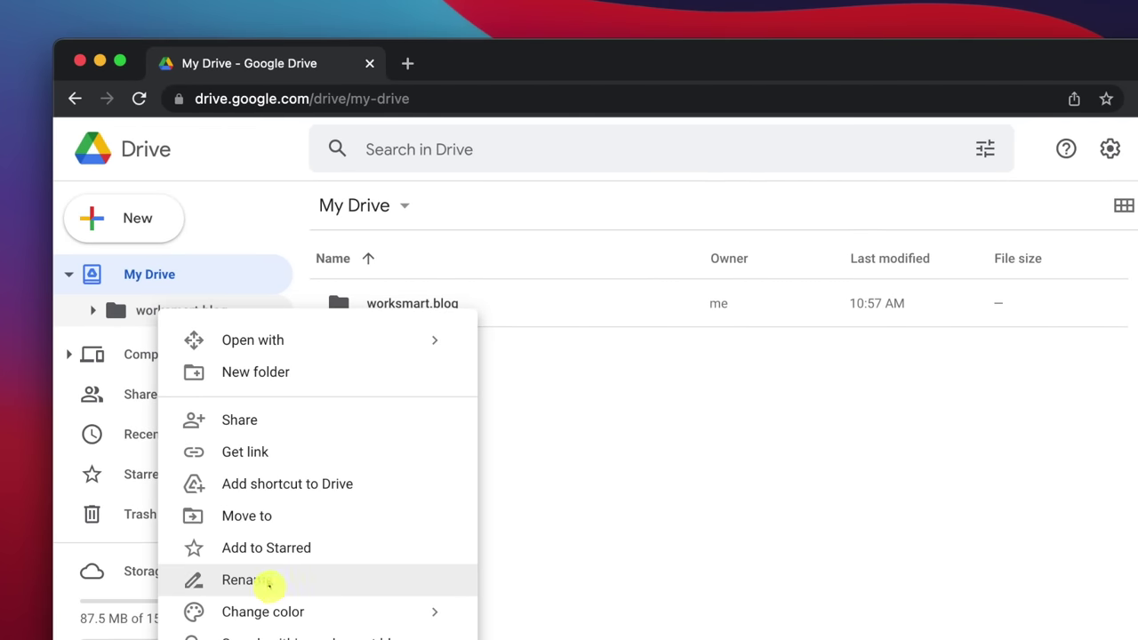
{"action": "left_click", "coordinate": [249, 580]}
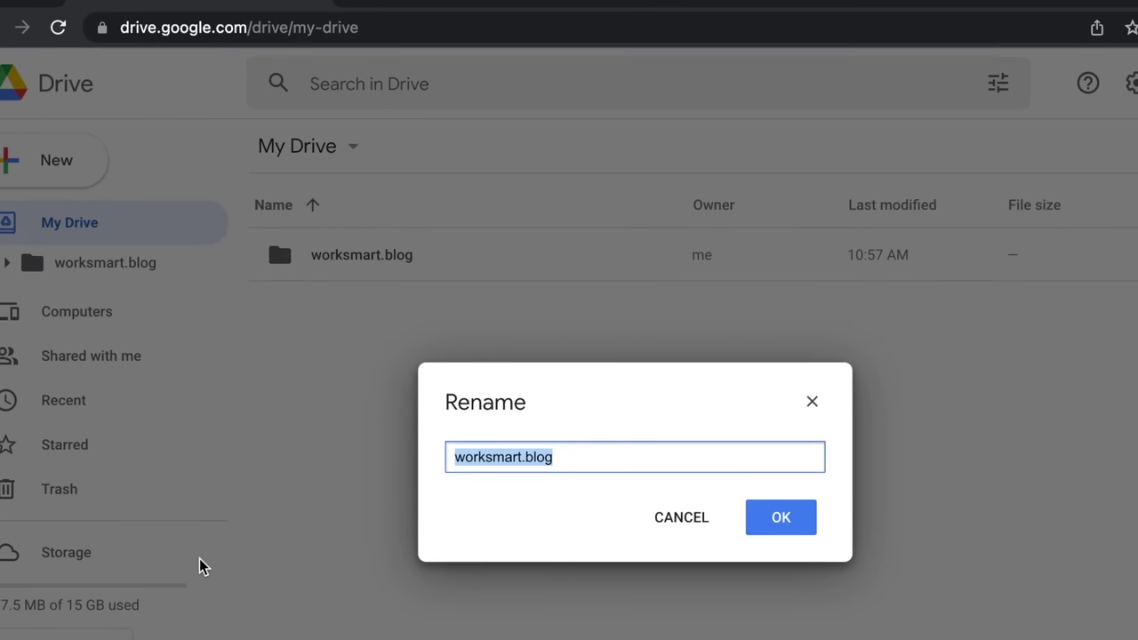
{"action": "key", "text": "Left"}
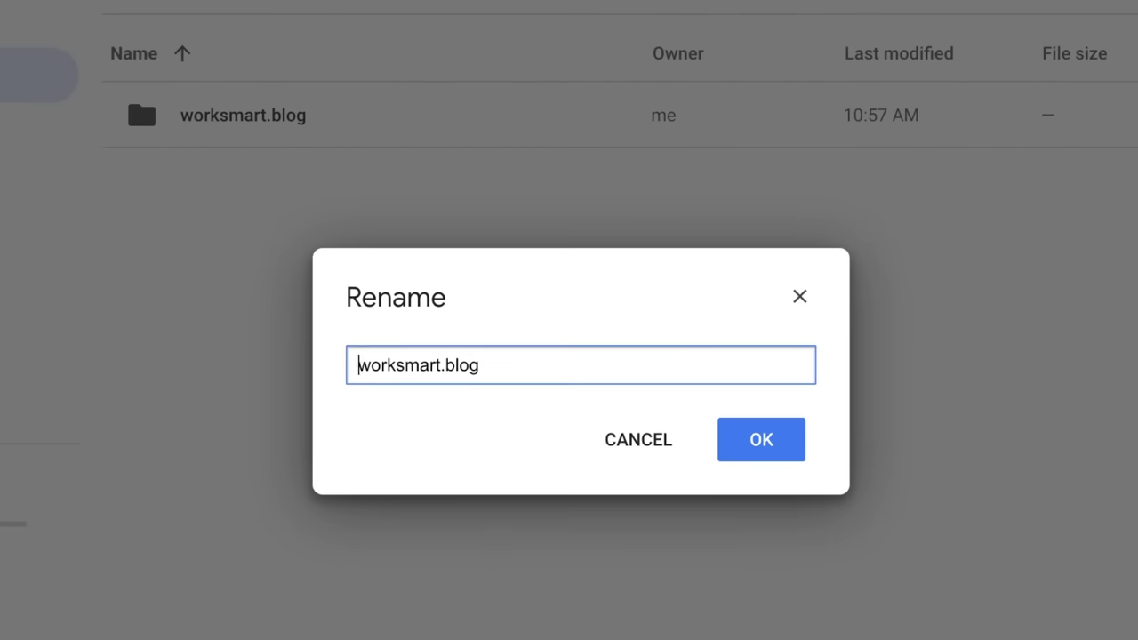
{"action": "type", "text": "www."}
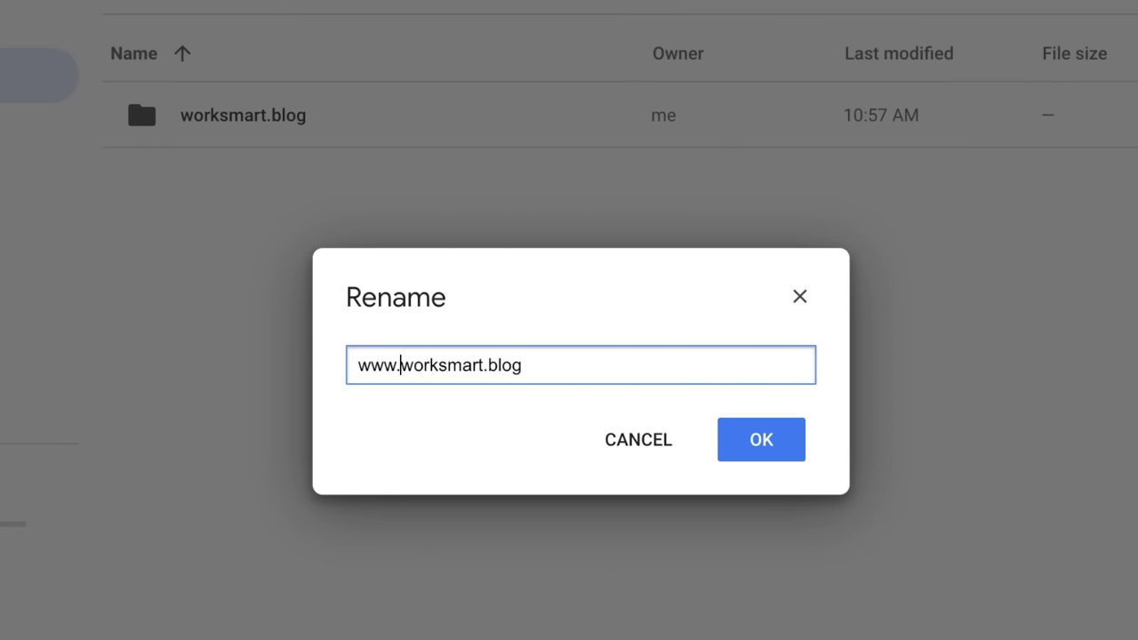
{"action": "left_click", "coordinate": [779, 445]}
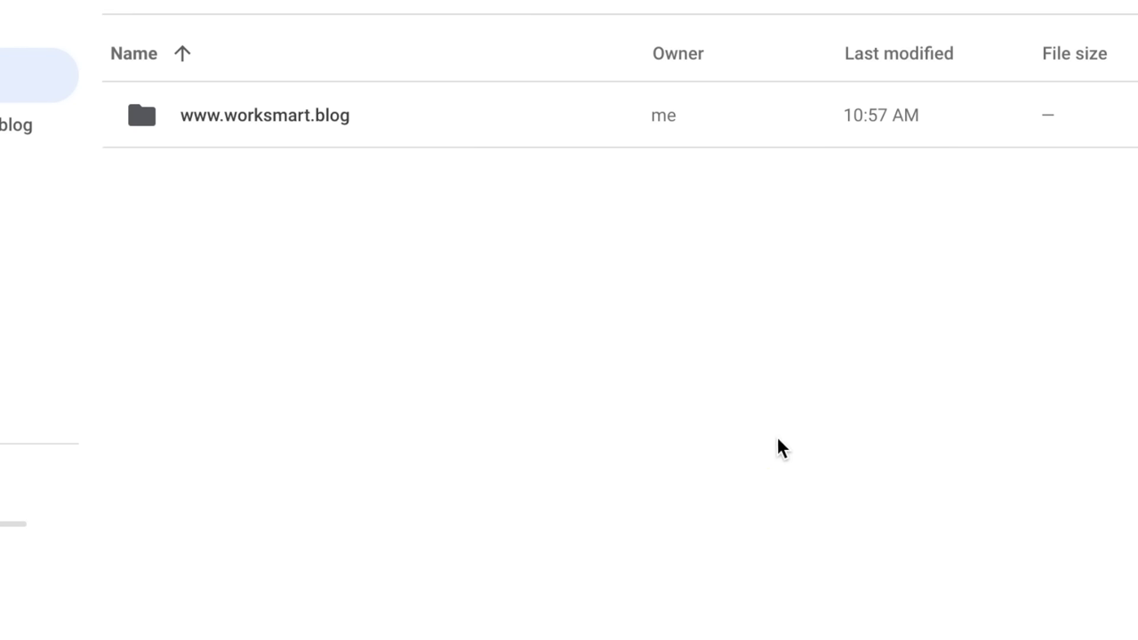
{"action": "right_click", "coordinate": [409, 129]}
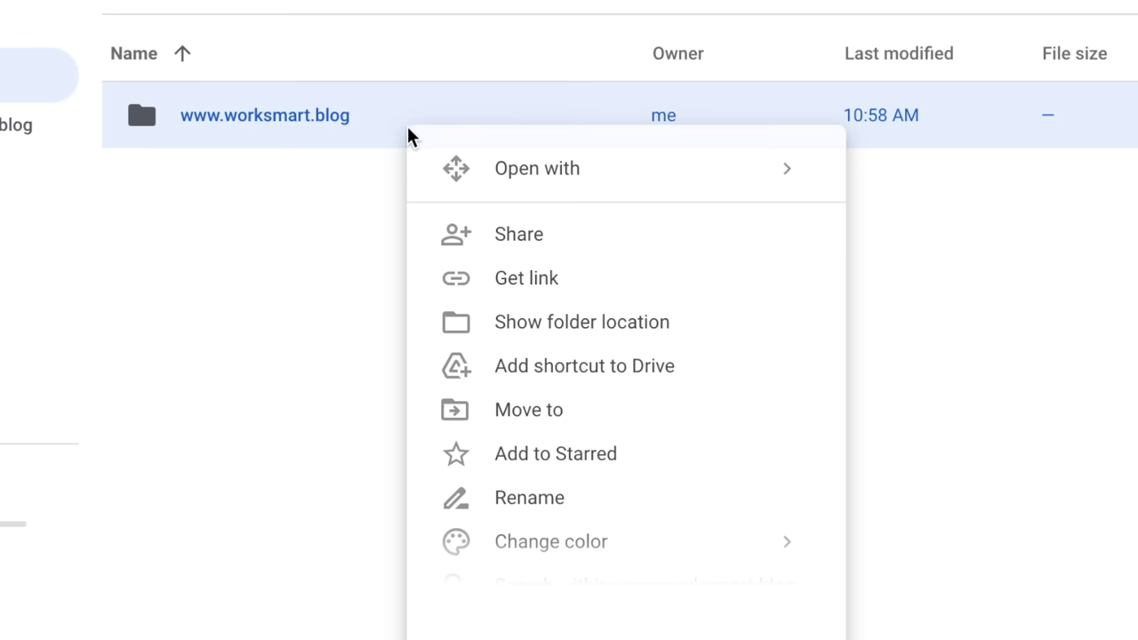
{"action": "left_click", "coordinate": [578, 279]}
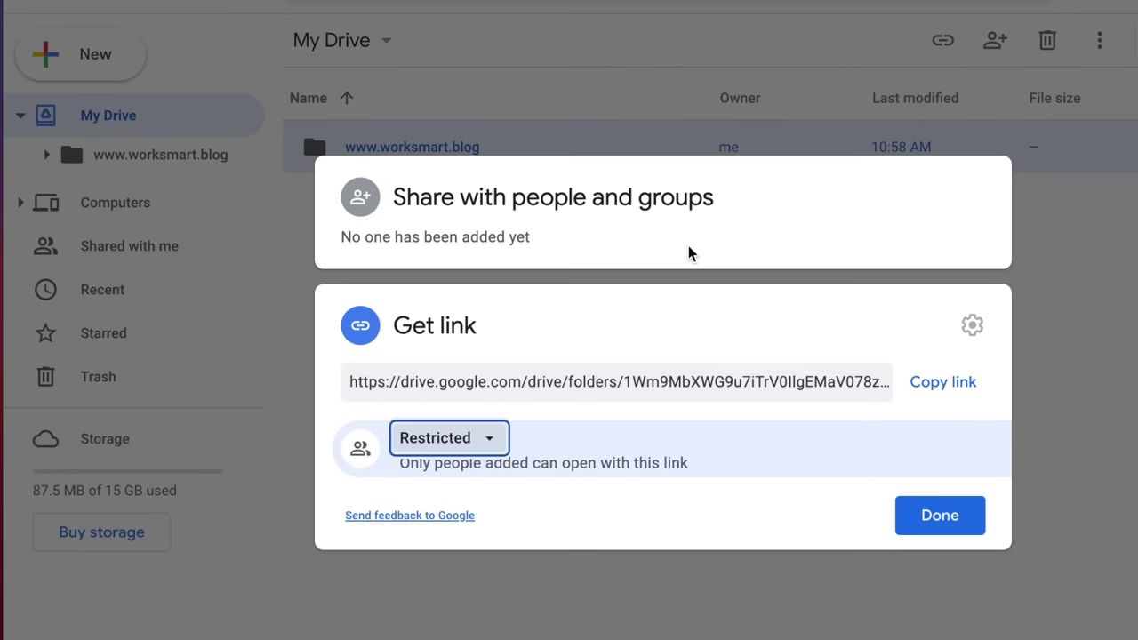
{"action": "left_click", "coordinate": [375, 491]}
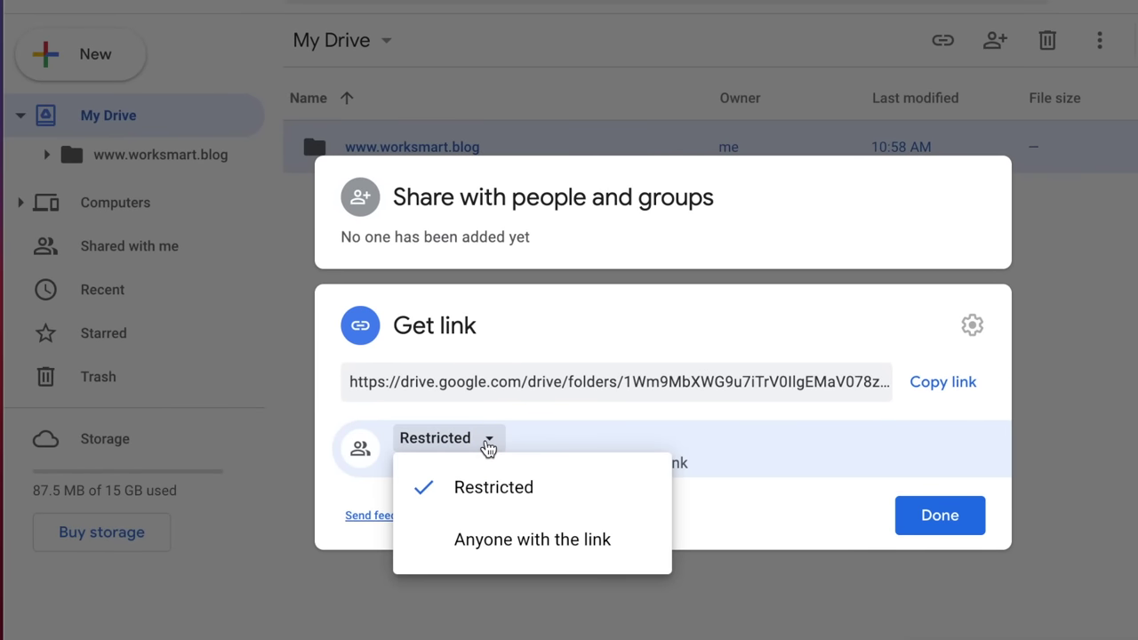
{"action": "left_click", "coordinate": [542, 533]}
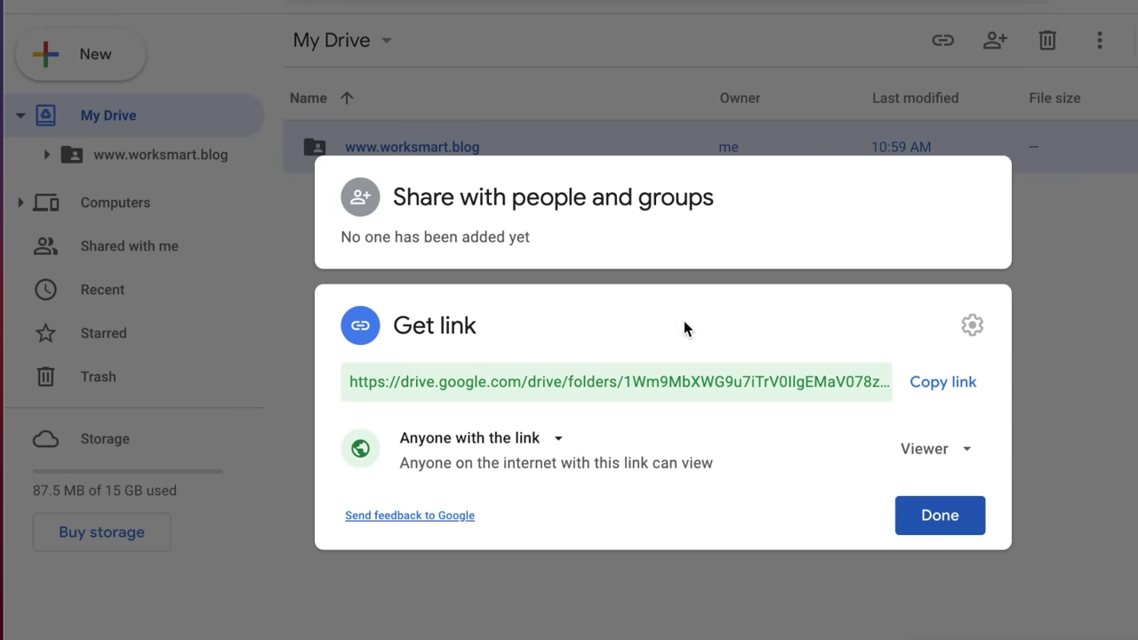
{"action": "left_click", "coordinate": [531, 236]}
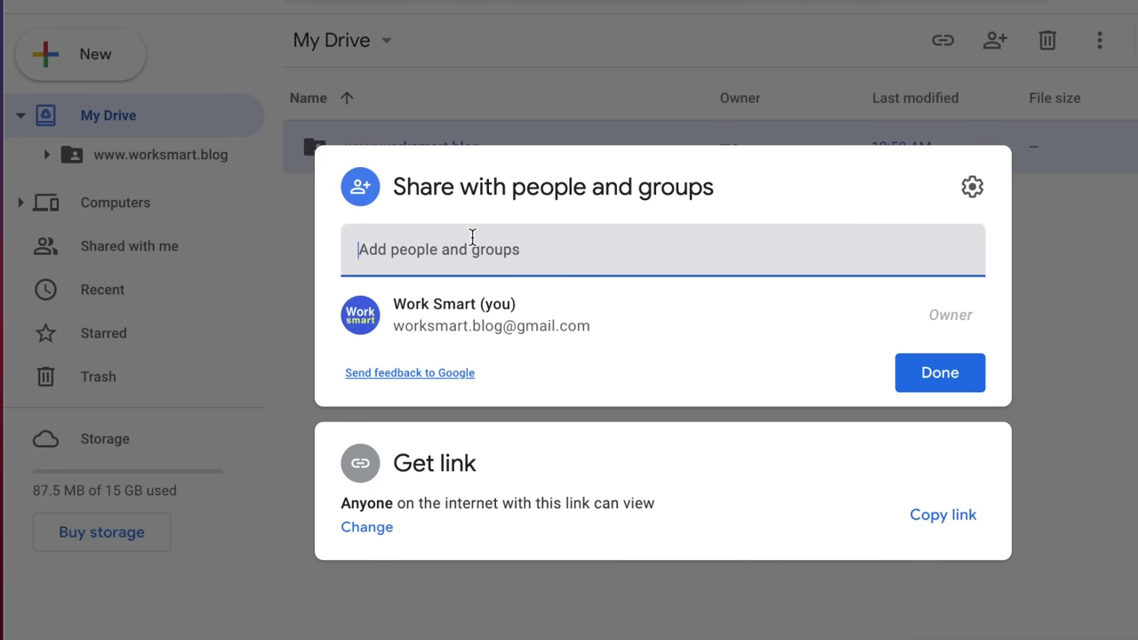
{"action": "left_click", "coordinate": [972, 382]}
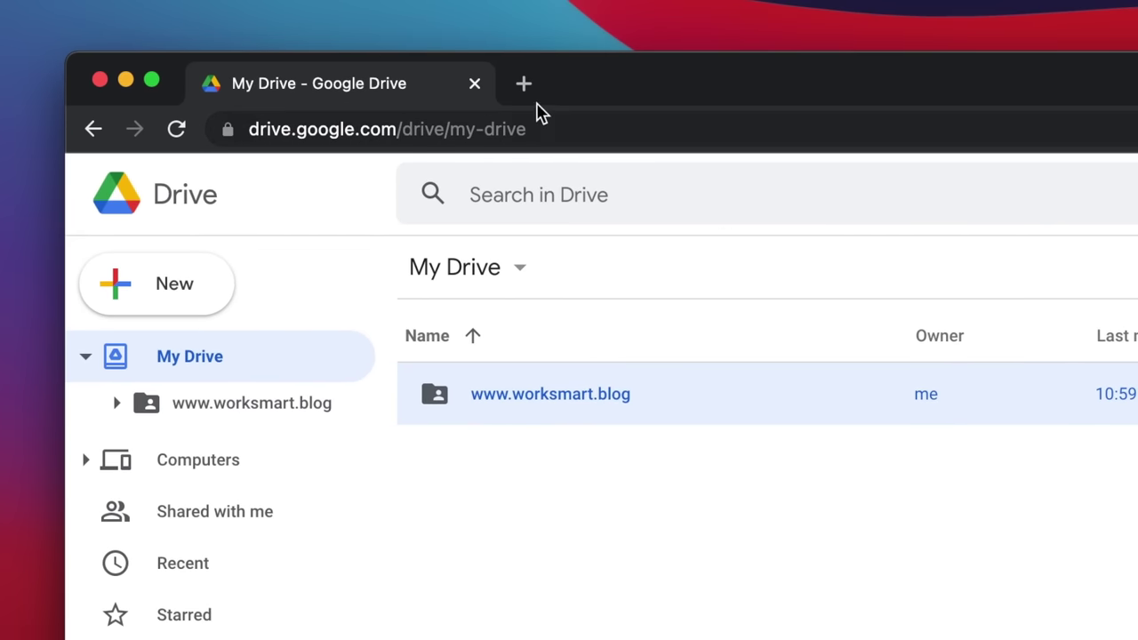
Step: Go to drv.tw and sign in to DriveToWeb with the Google account, granting Drive access
{"action": "left_click", "coordinate": [527, 95]}
{"action": "type", "text": "drv.tw"}
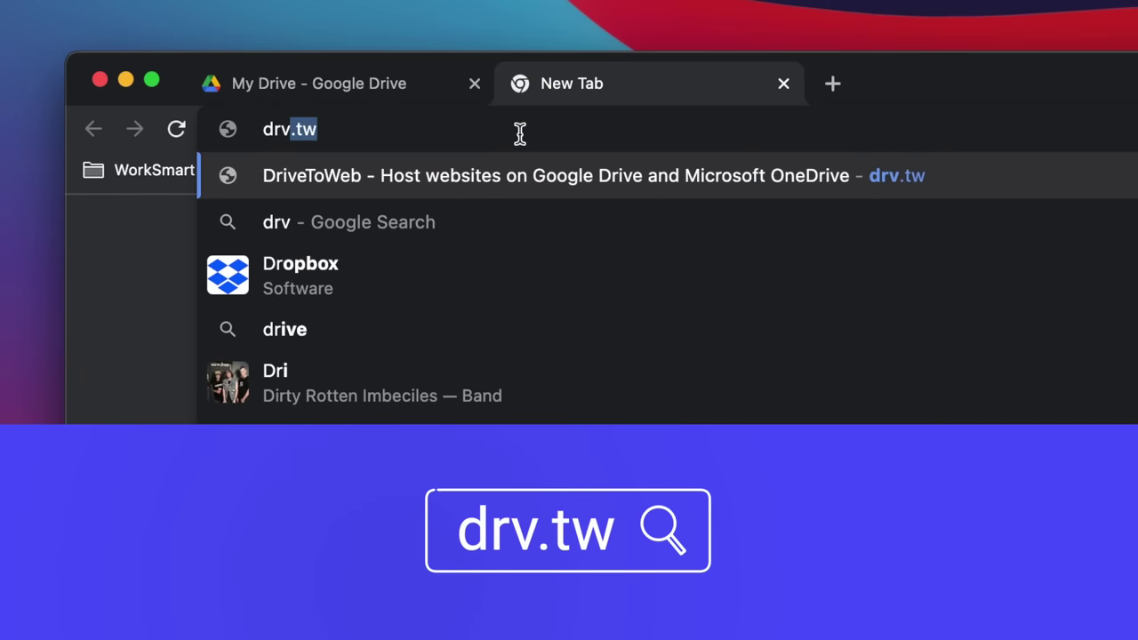
{"action": "key", "text": "Return"}
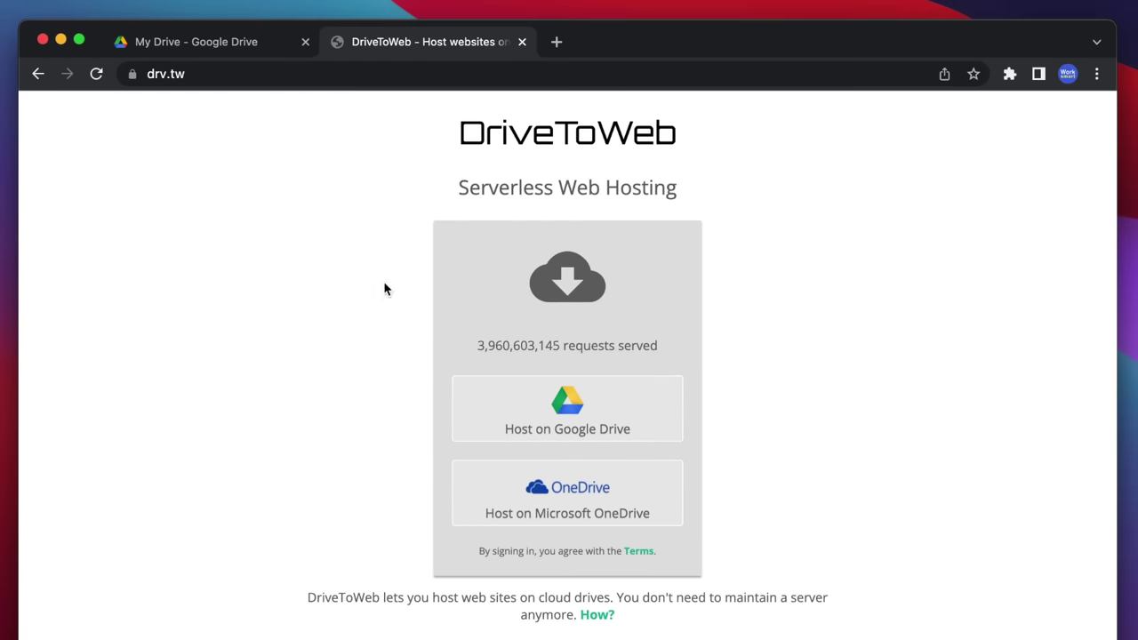
{"action": "left_click", "coordinate": [728, 624]}
{"action": "left_click", "coordinate": [480, 414]}
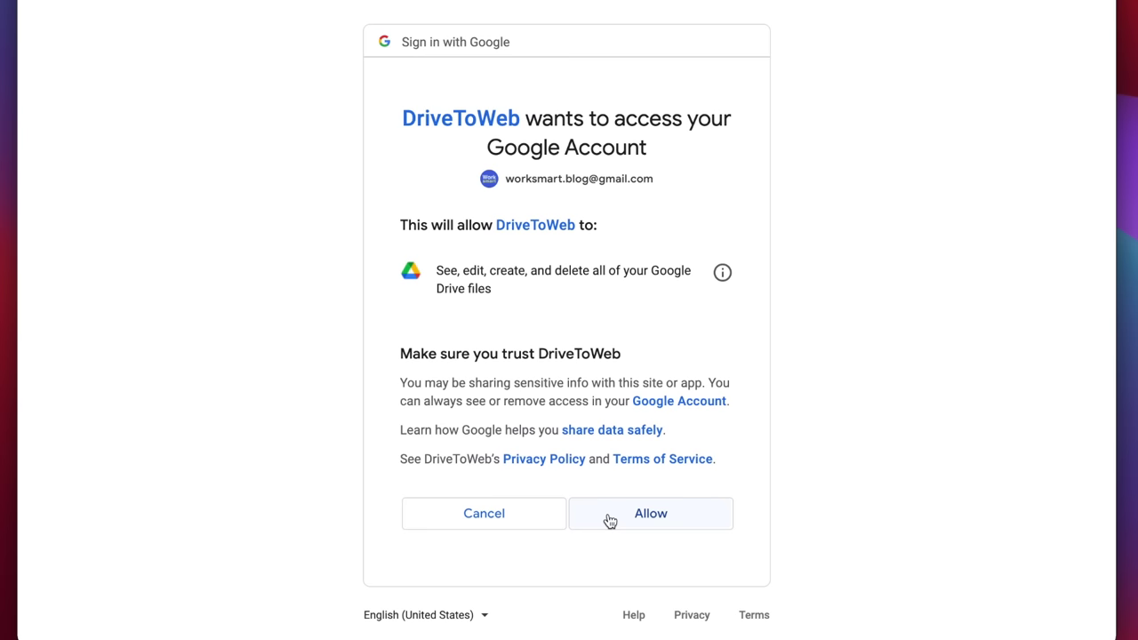
{"action": "left_click", "coordinate": [609, 521]}
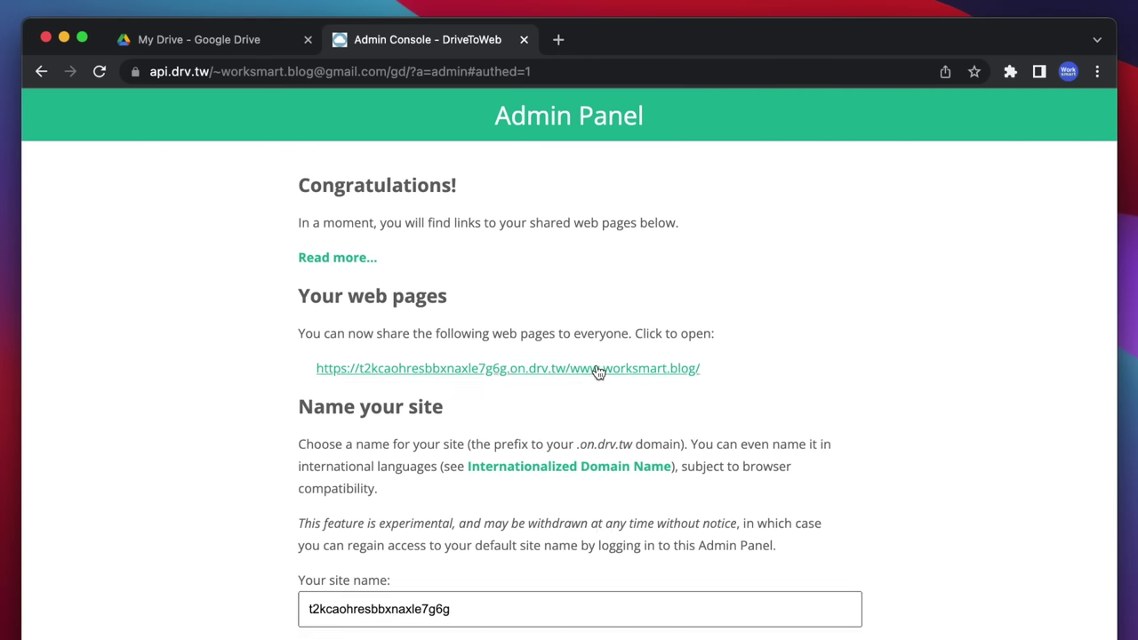
Step: Copy the hosted drv.tw site address, load it in a new tab, then return to Namecheap
{"action": "left_click_drag", "start_coordinate": [706, 372], "coordinate": [313, 366]}
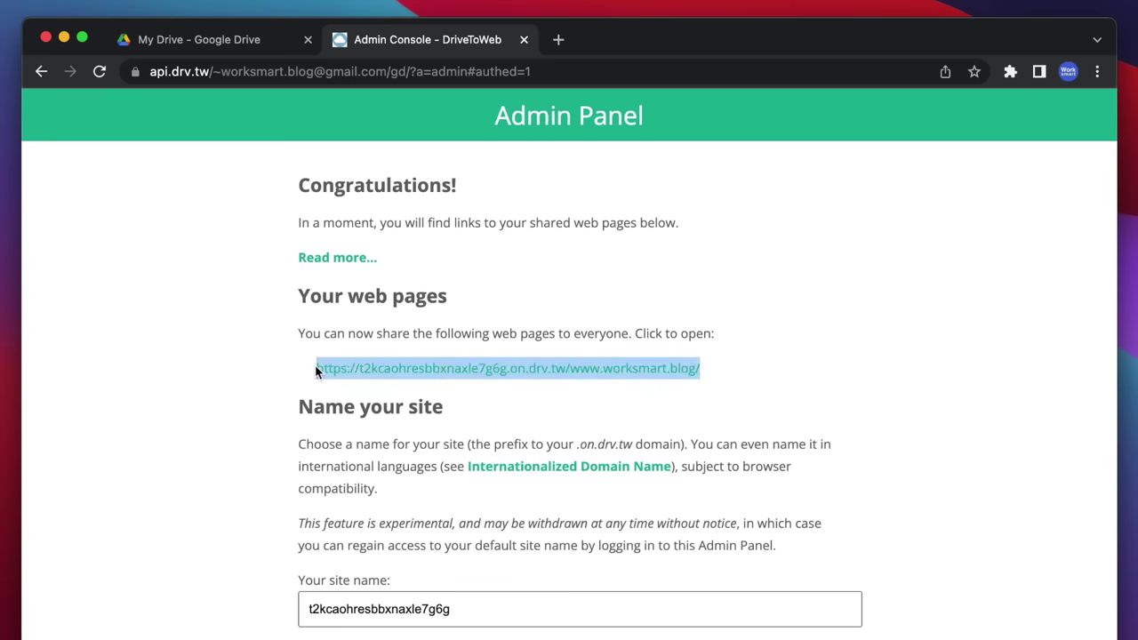
{"action": "key", "text": "super+c"}
{"action": "left_click", "coordinate": [558, 40]}
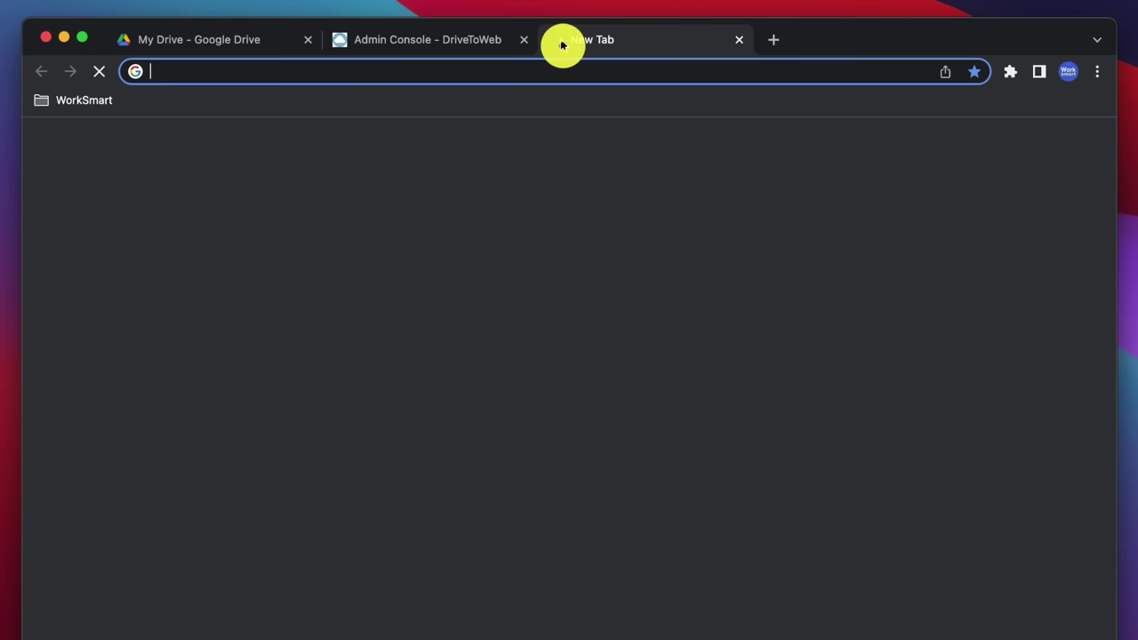
{"action": "key", "text": "super+v"}
{"action": "key", "text": "Return"}
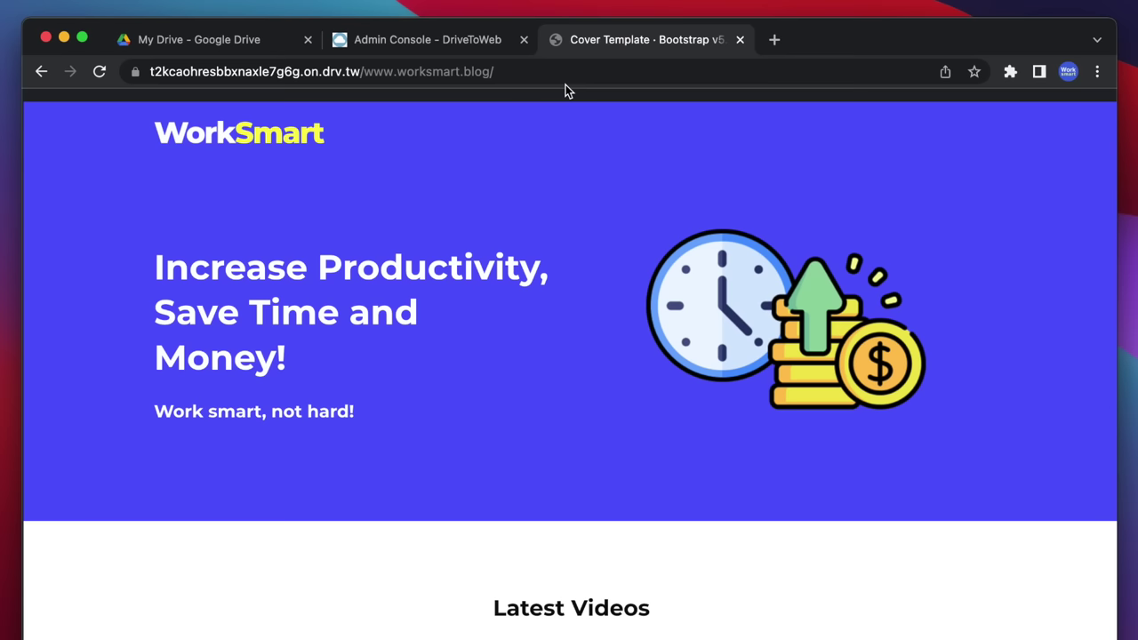
{"action": "left_click", "coordinate": [774, 44]}
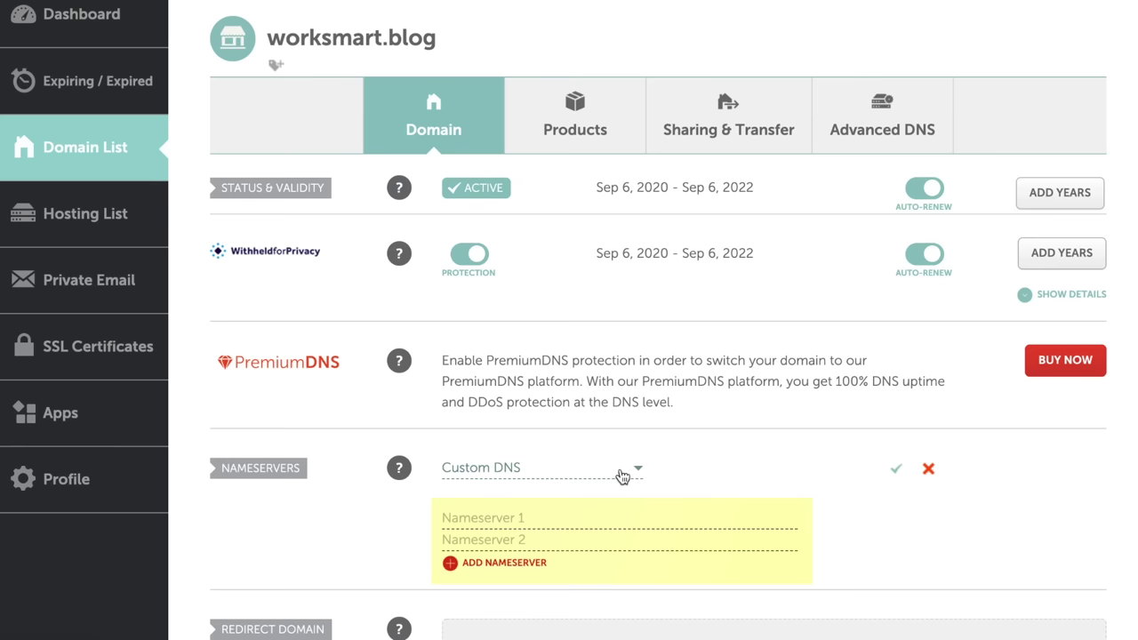
{"action": "left_click", "coordinate": [899, 144]}
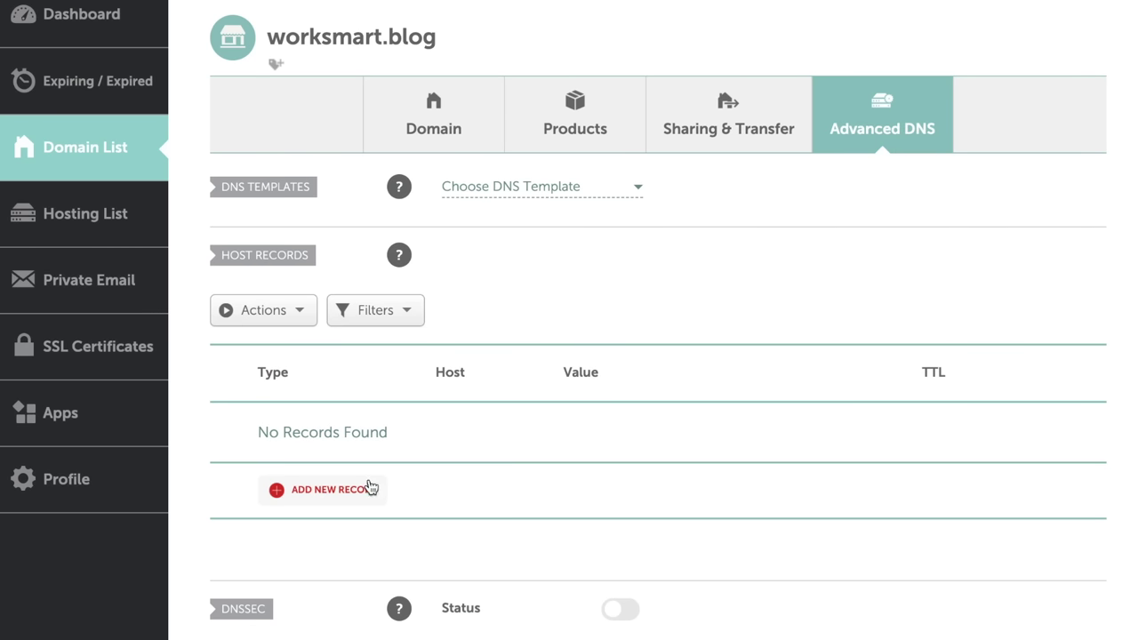
{"action": "left_click", "coordinate": [350, 500]}
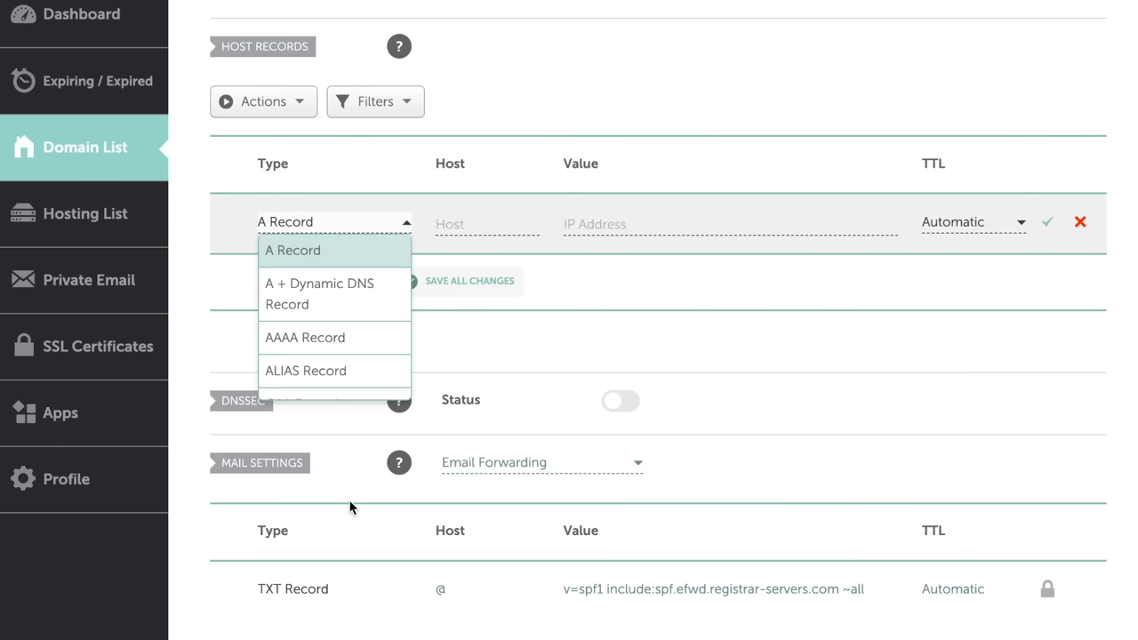
{"action": "scroll", "coordinate": [350, 386], "scroll_direction": "down", "scroll_amount": 3}
{"action": "left_click", "coordinate": [371, 317]}
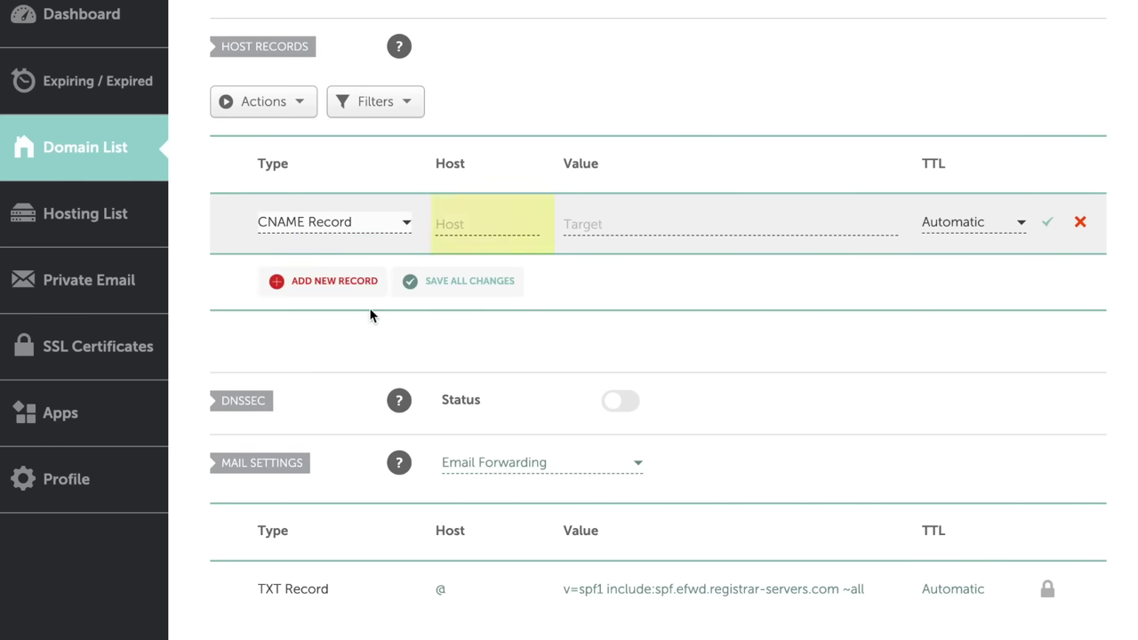
{"action": "type", "text": "www"}
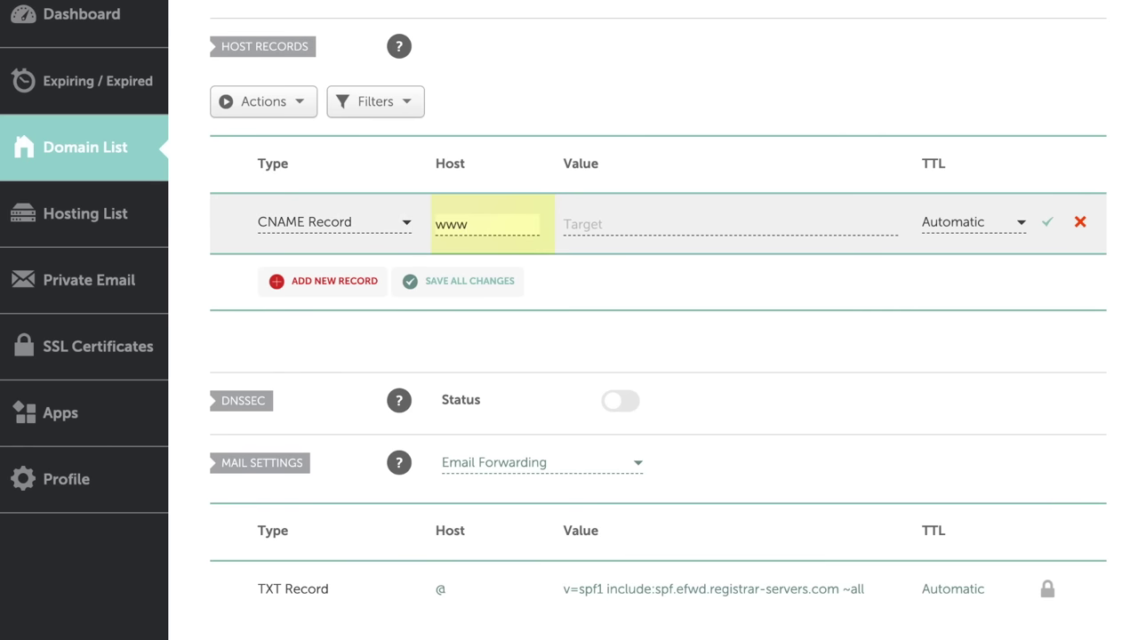
{"action": "left_click", "coordinate": [574, 224]}
{"action": "key", "text": "ctrl+v"}
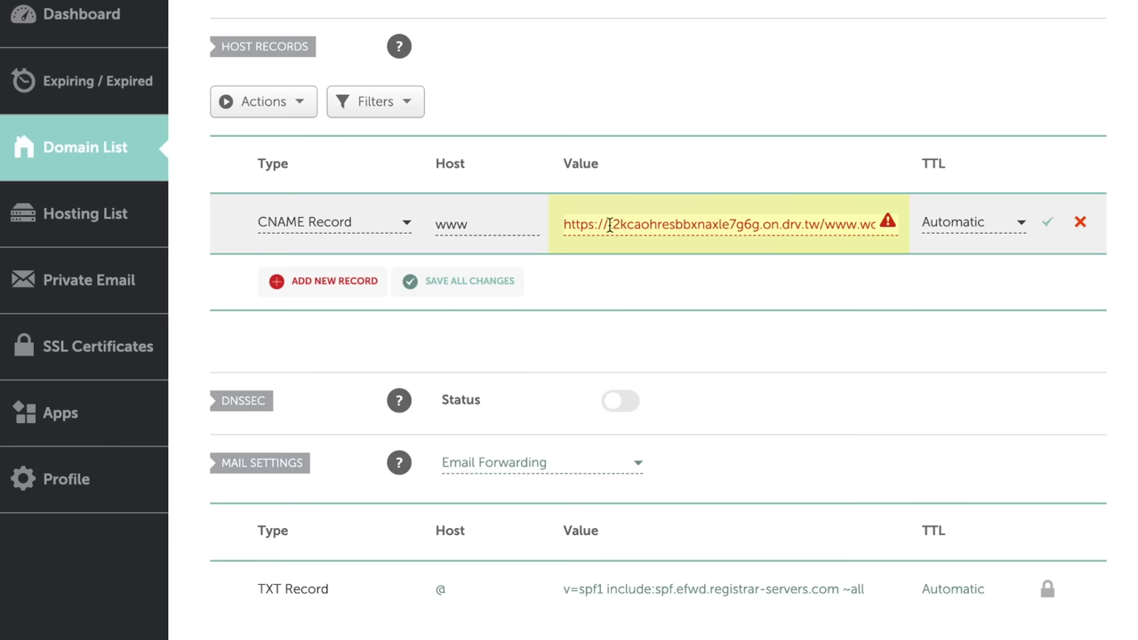
{"action": "left_click_drag", "start_coordinate": [609, 224], "coordinate": [585, 224]}
{"action": "key", "text": "BackSpace"}
{"action": "left_click_drag", "start_coordinate": [777, 224], "coordinate": [895, 232]}
{"action": "key", "text": "BackSpace"}
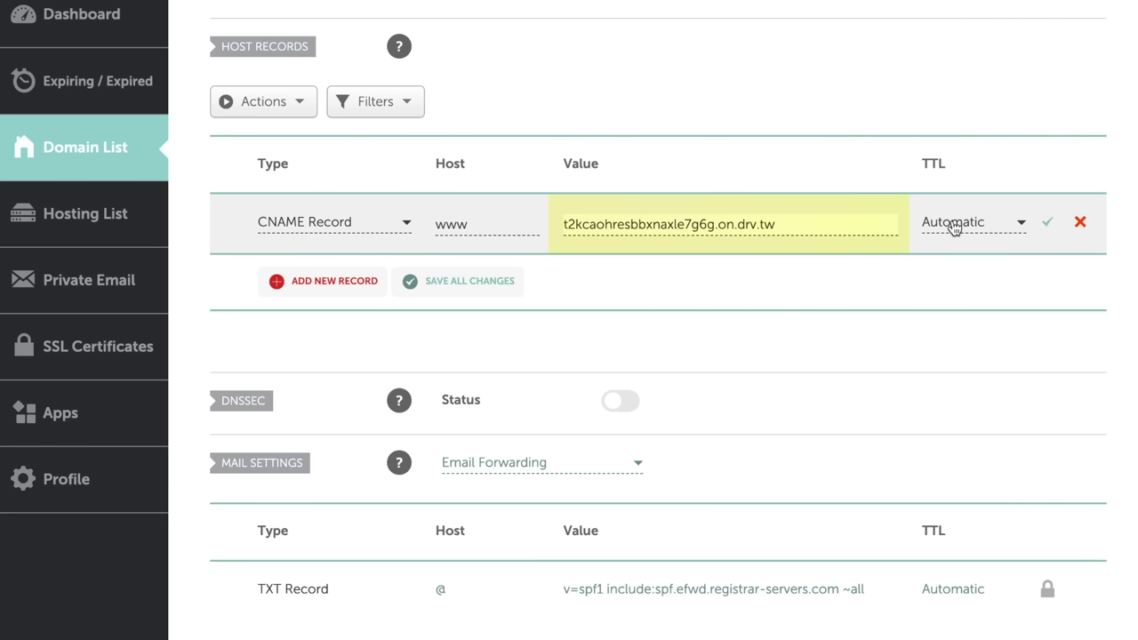
{"action": "left_click", "coordinate": [1020, 223]}
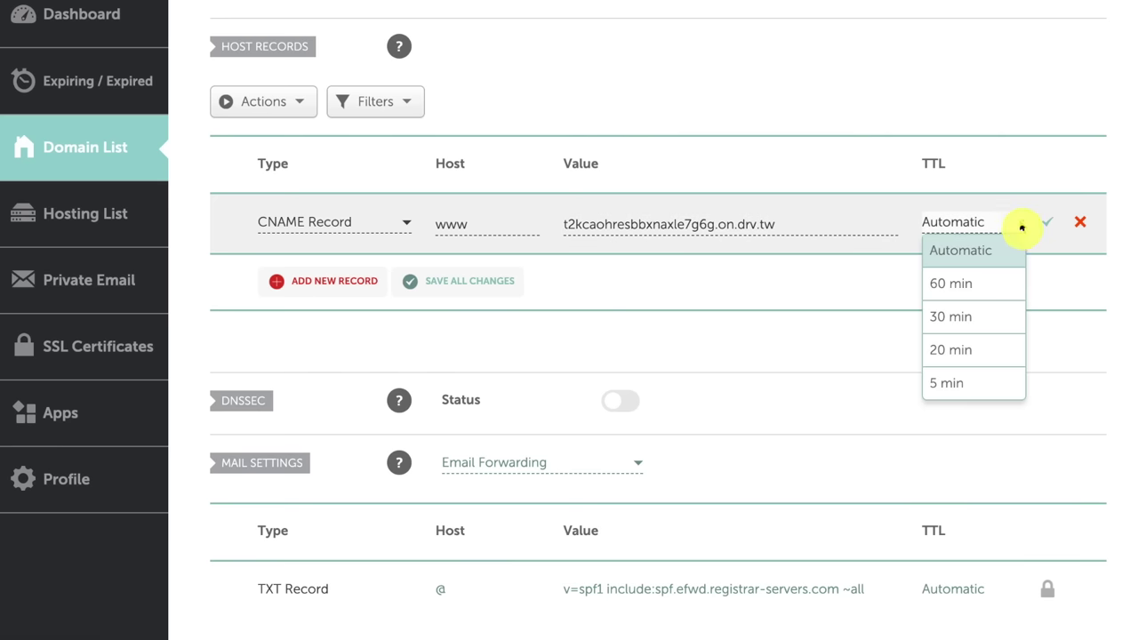
{"action": "left_click", "coordinate": [976, 317]}
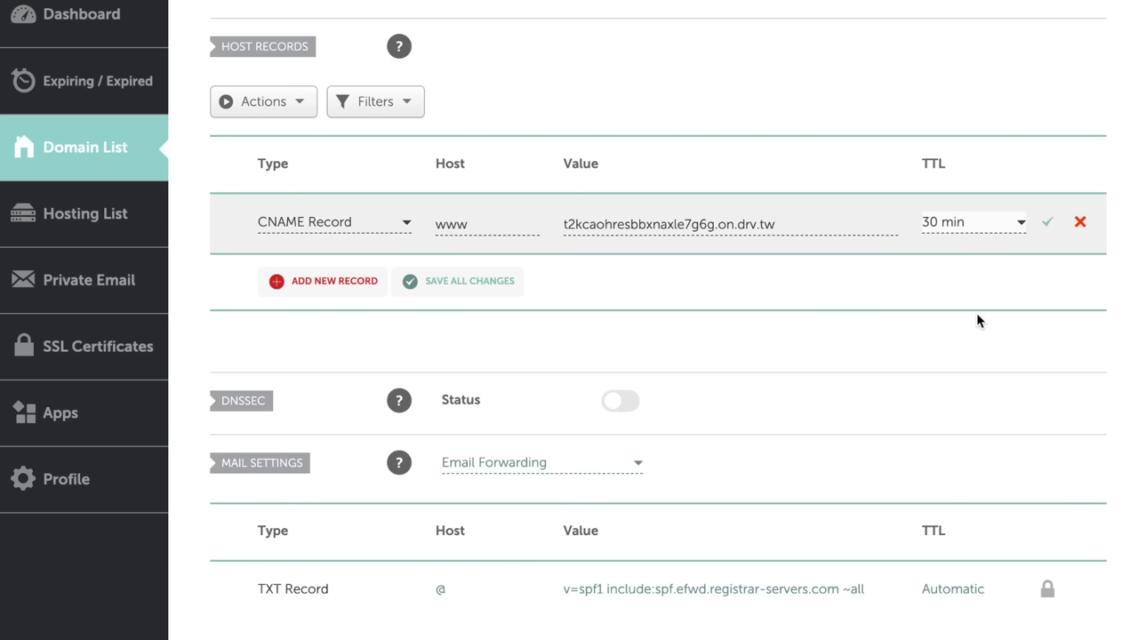
{"action": "left_click", "coordinate": [1049, 227]}
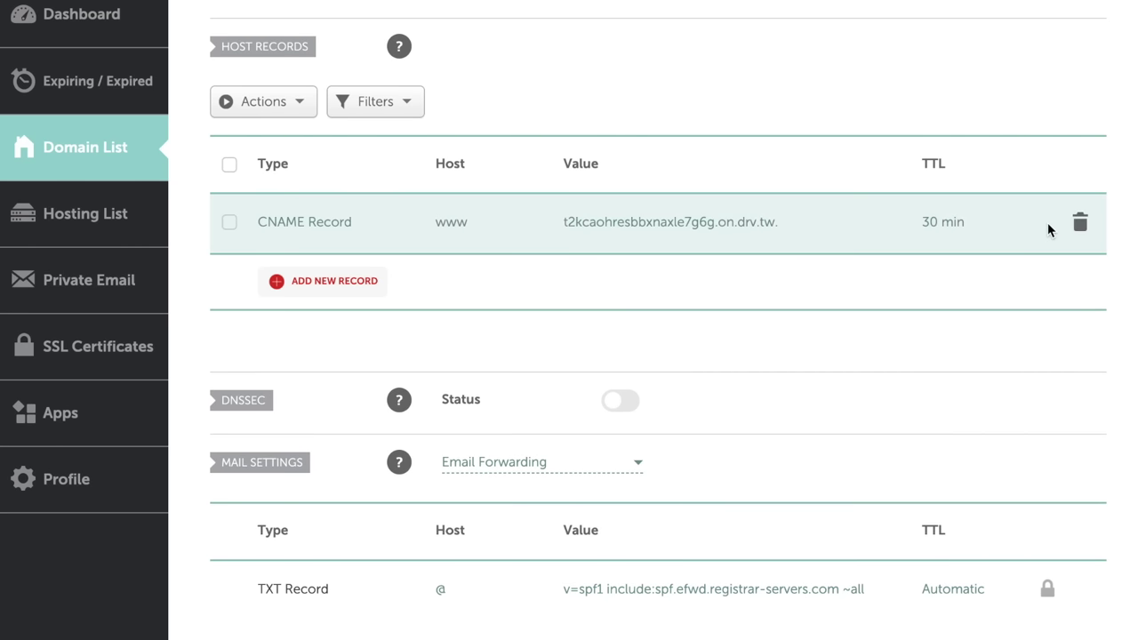
{"action": "left_click", "coordinate": [364, 283]}
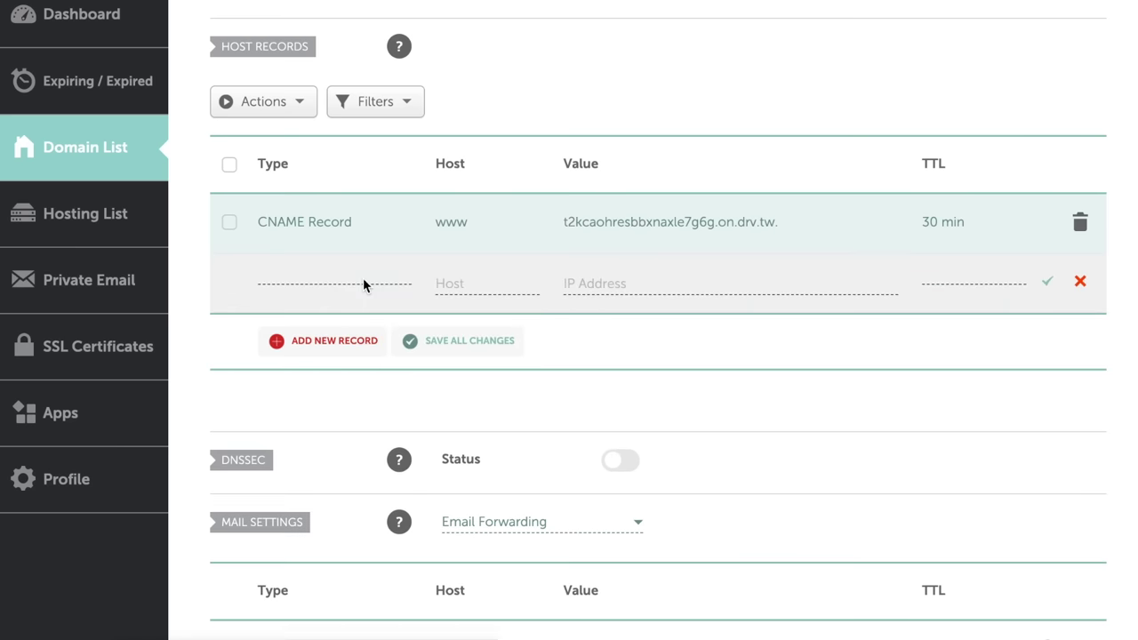
{"action": "left_click", "coordinate": [405, 288]}
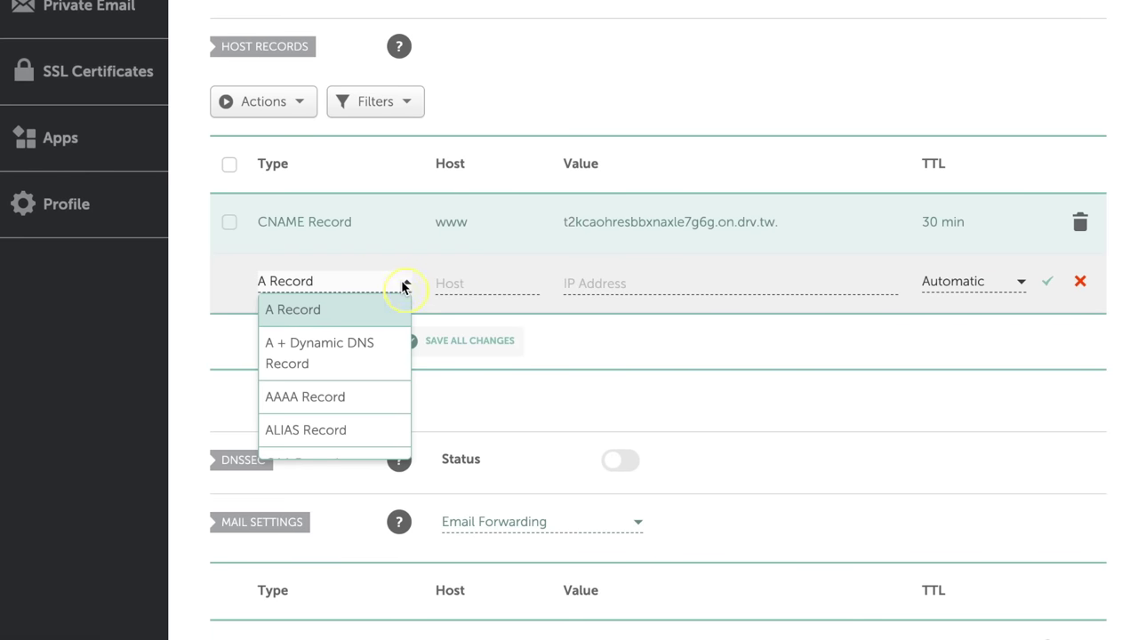
{"action": "scroll", "coordinate": [376, 359], "scroll_direction": "down", "scroll_amount": 3}
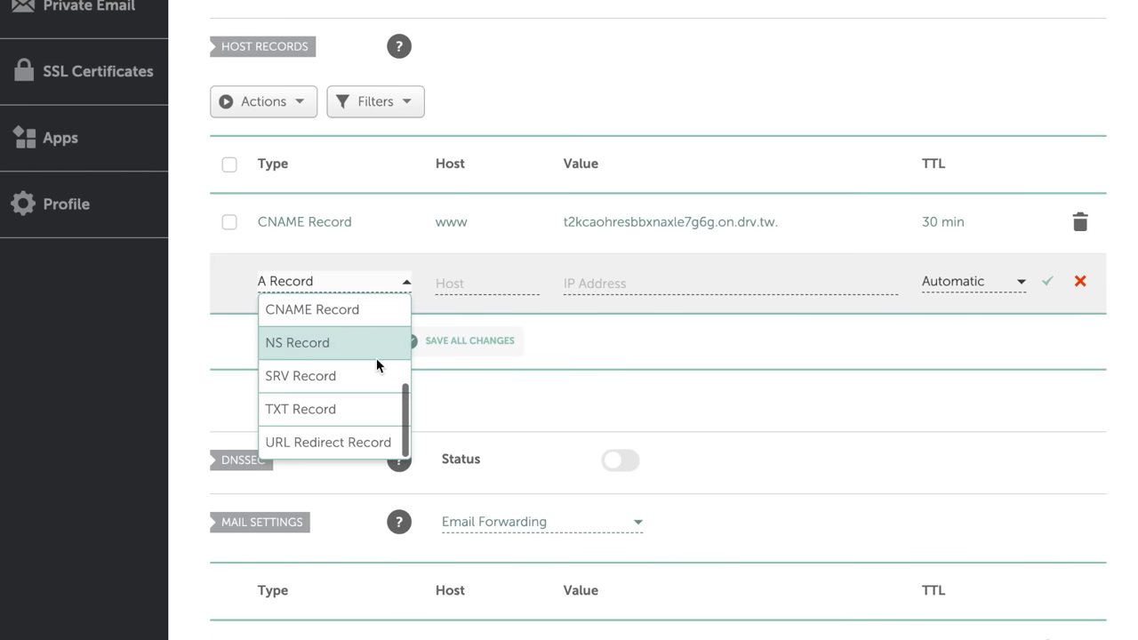
{"action": "left_click", "coordinate": [372, 442]}
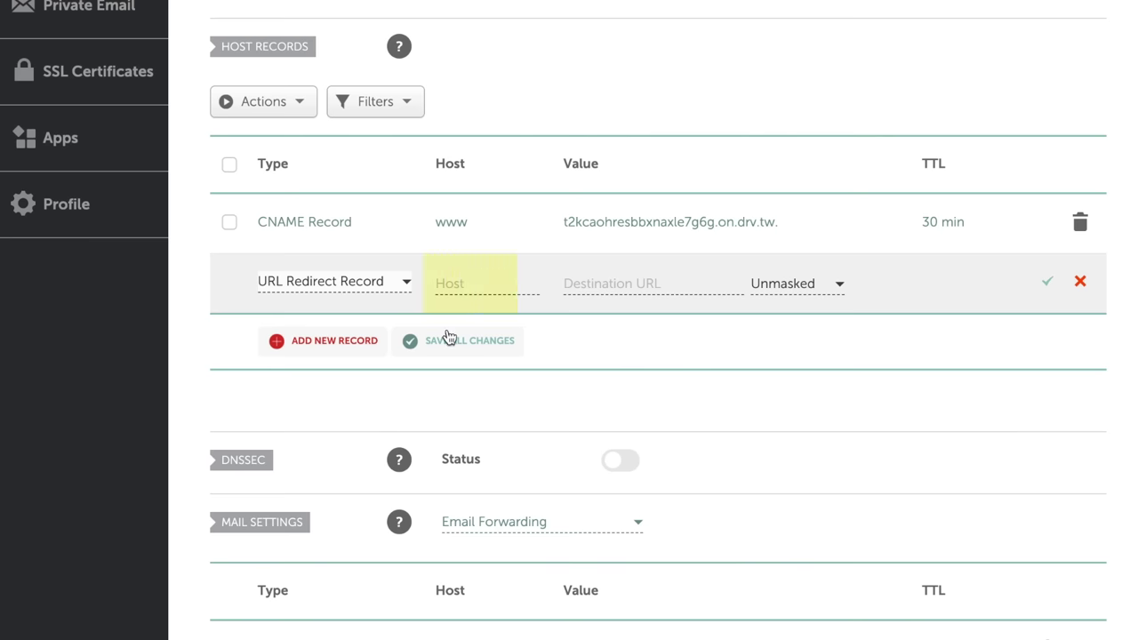
{"action": "left_click", "coordinate": [477, 284]}
{"action": "type", "text": "@"}
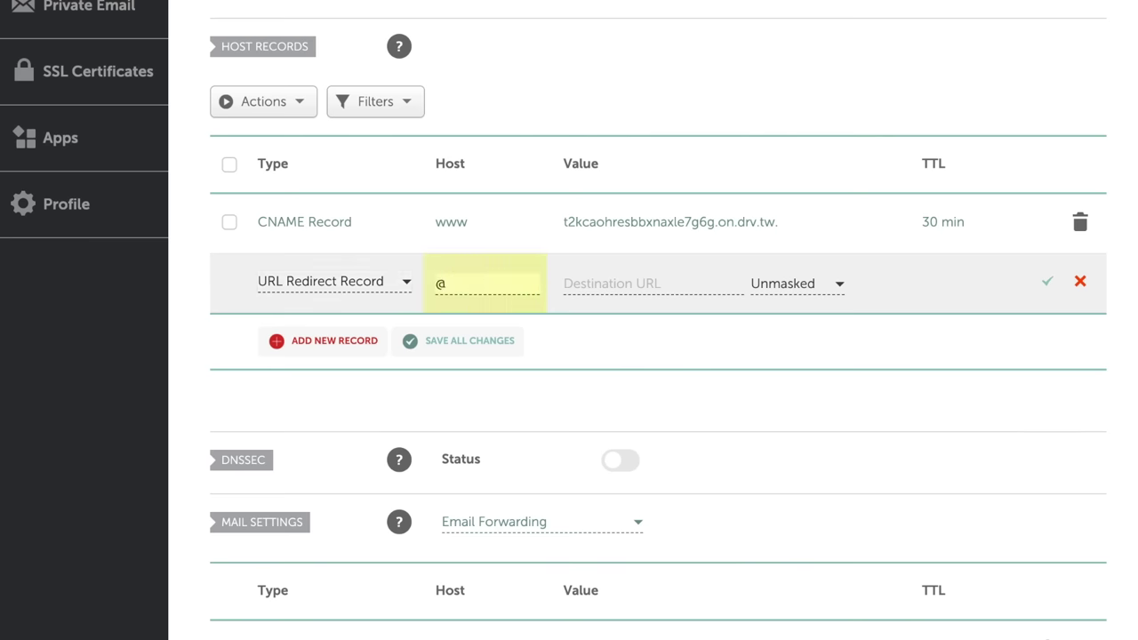
{"action": "left_click", "coordinate": [554, 286]}
{"action": "type", "text": "http://worksmart.blog"}
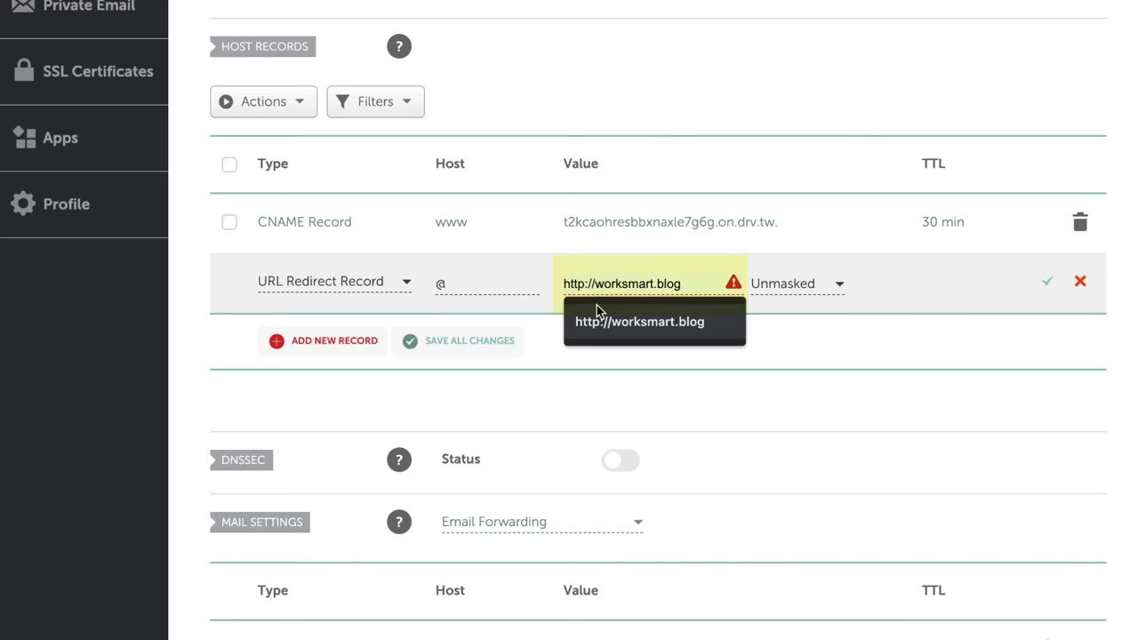
{"action": "left_click", "coordinate": [597, 313]}
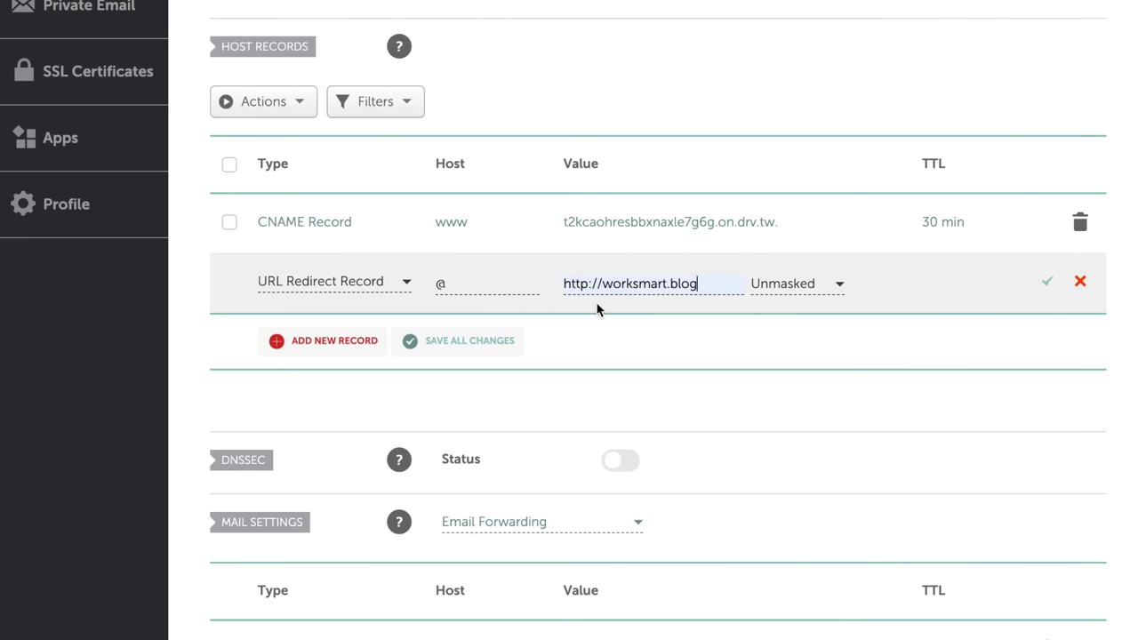
{"action": "left_click", "coordinate": [1050, 284]}
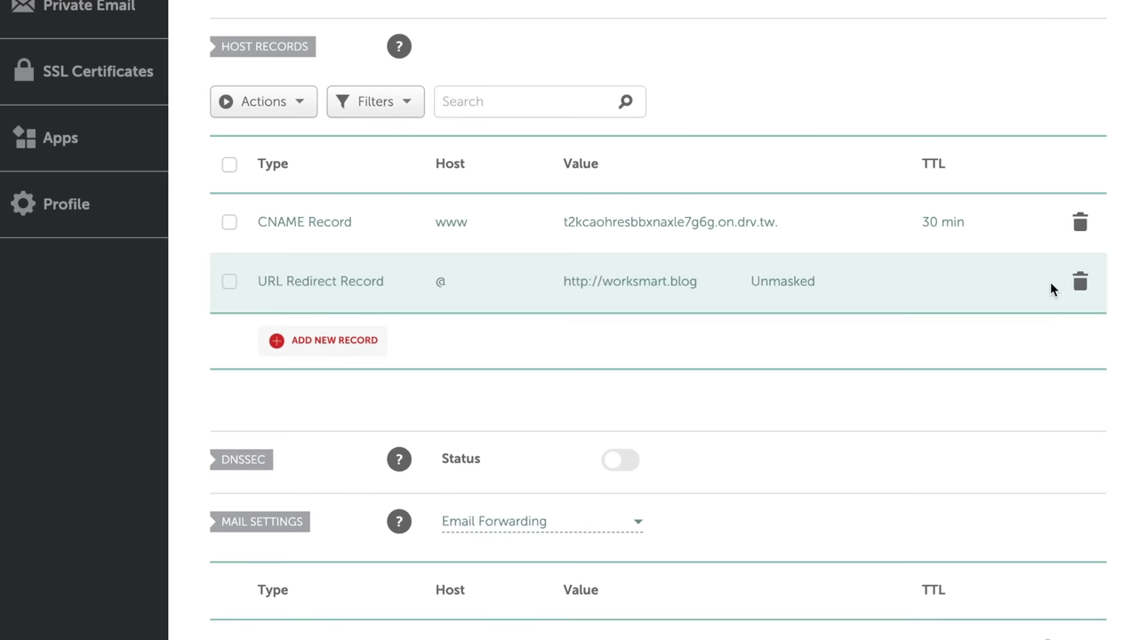
Step: Load worksmart.blog in a new tab and see the WorkSmart homepage appear
{"action": "key", "text": "super+t"}
{"action": "type", "text": "wor"}
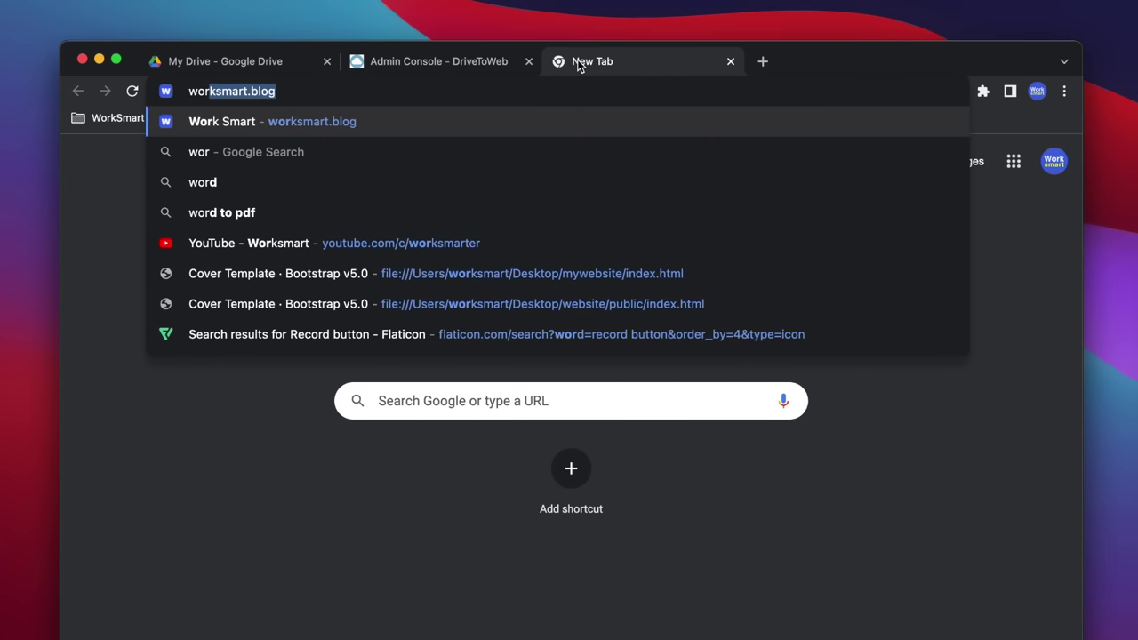
{"action": "type", "text": "ksmart.blog"}
{"action": "key", "text": "Return"}
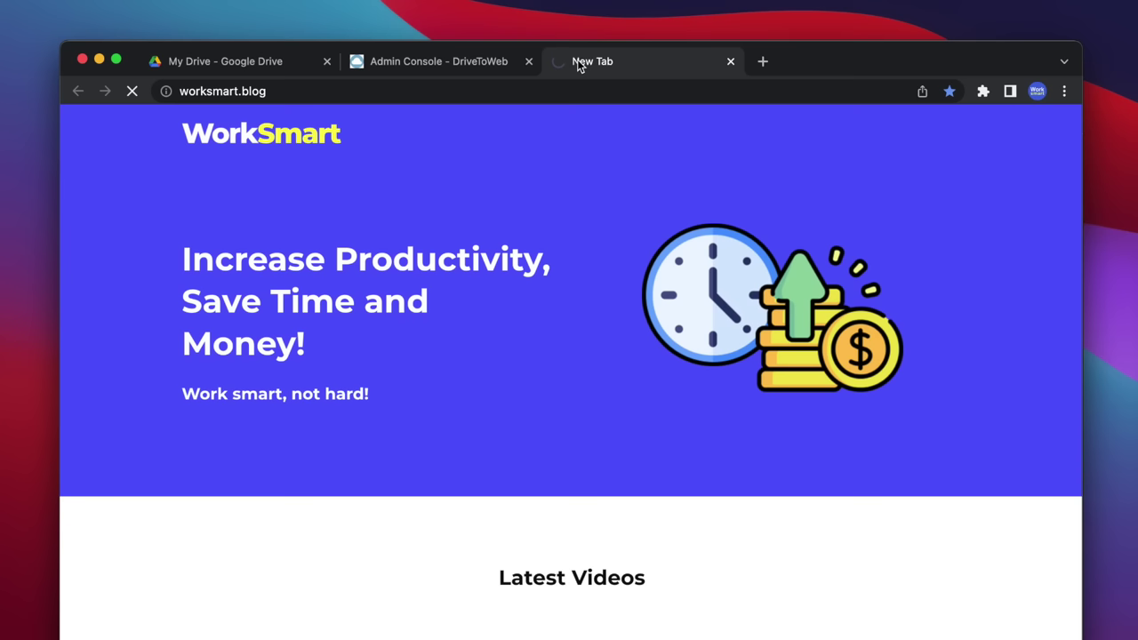